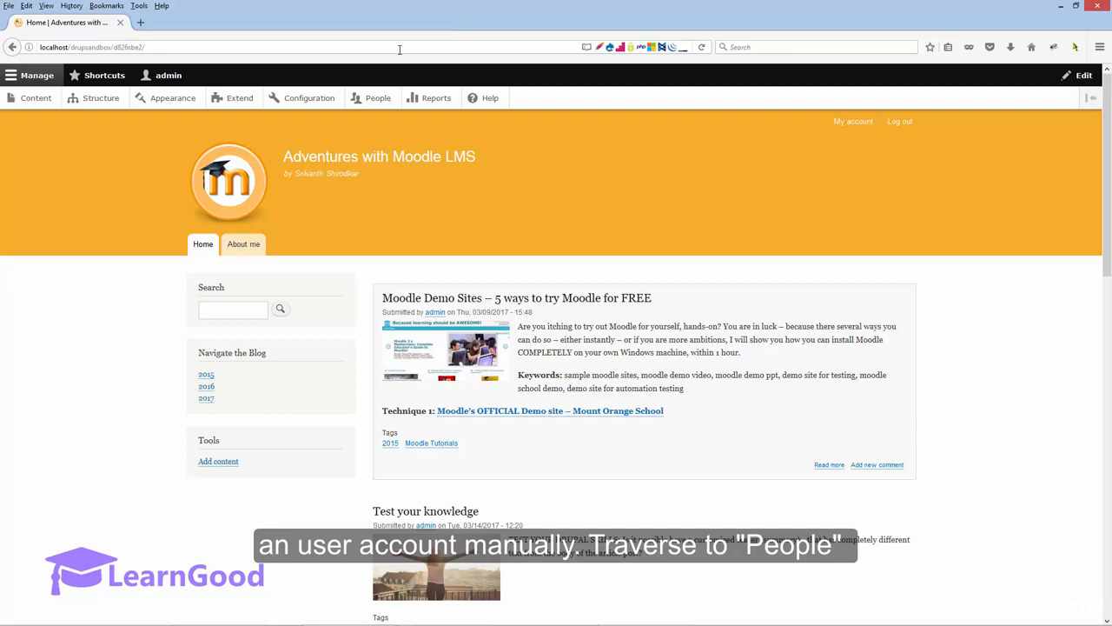
# Step: Open the list of site users and examine its user filters and the available bulk actions
pyautogui.click(367, 100)
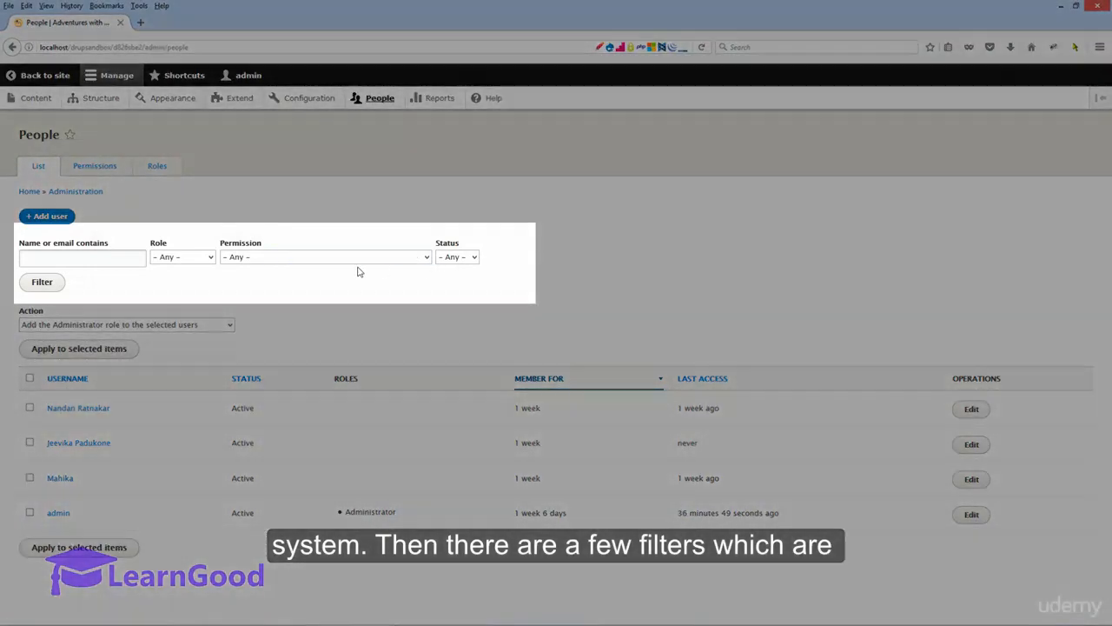
pyautogui.click(358, 259)
pyautogui.click(325, 259)
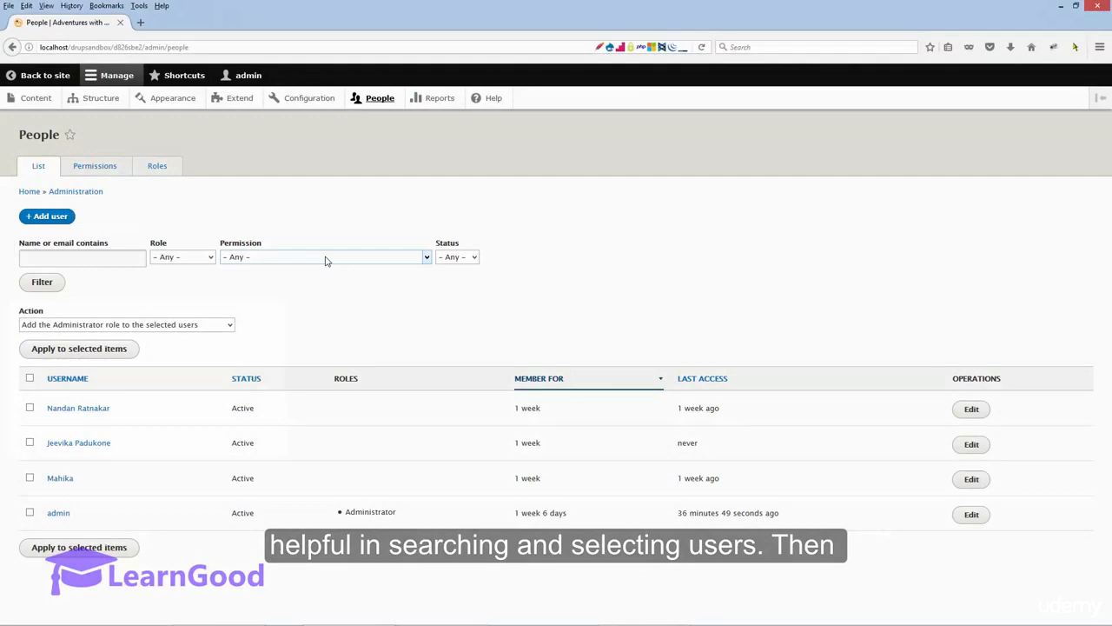
pyautogui.click(50, 325)
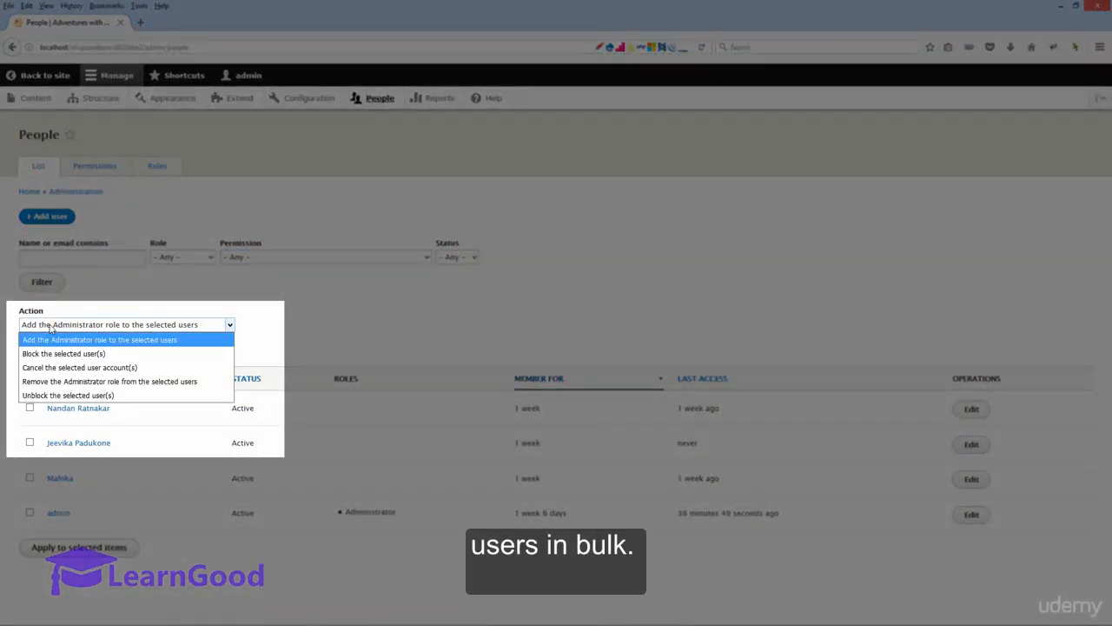
pyautogui.click(50, 327)
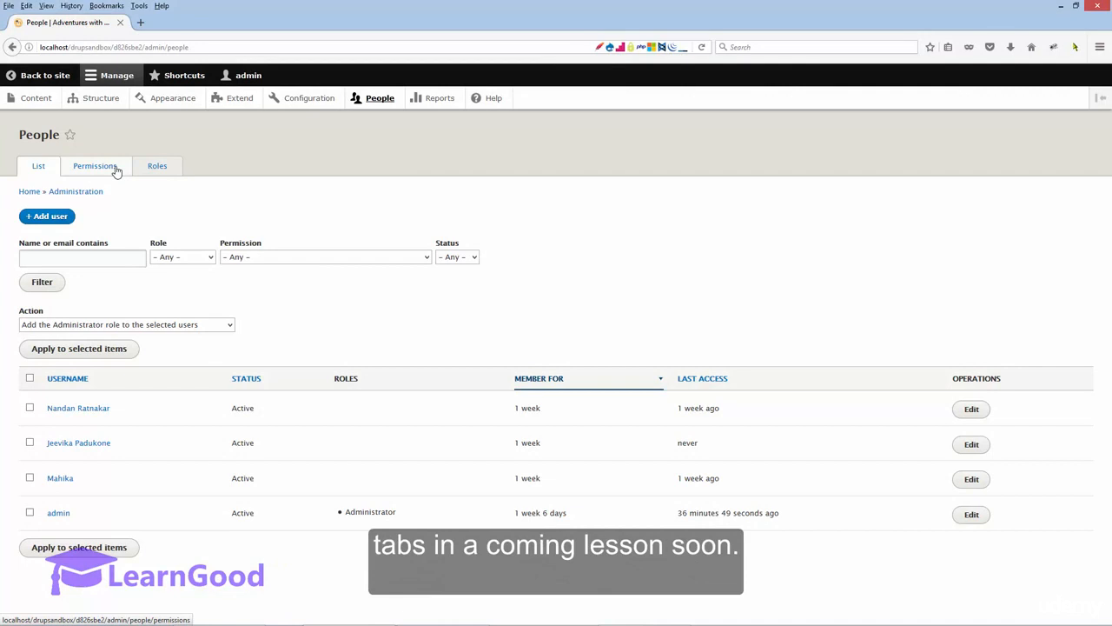
# Step: Start adding a new user and fill in the account's email address and username
pyautogui.click(56, 219)
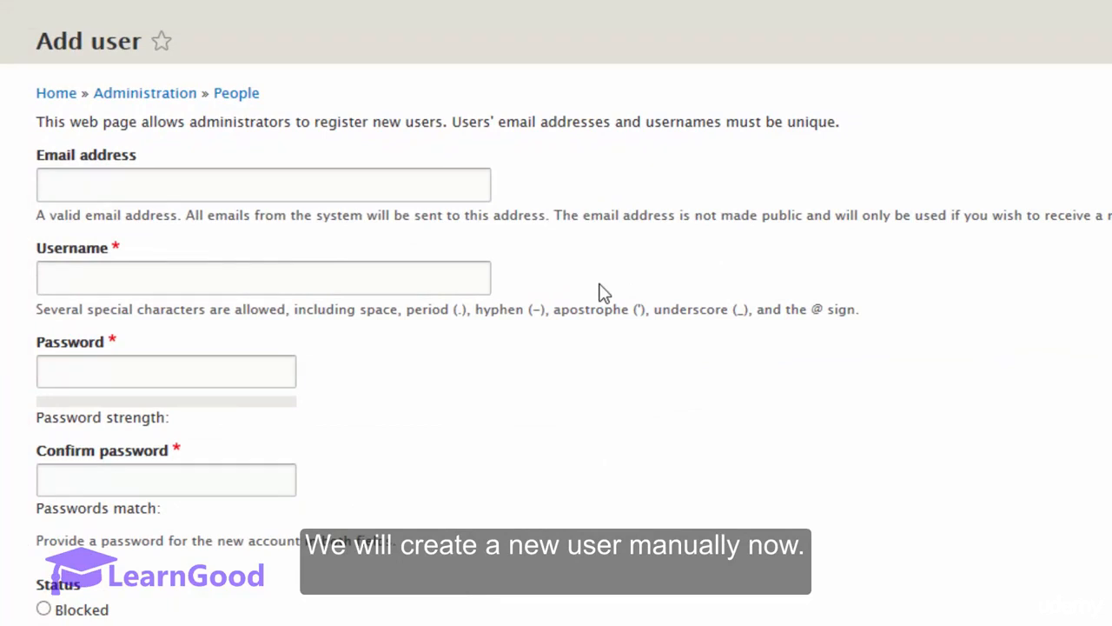
pyautogui.click(236, 176)
pyautogui.click(199, 213)
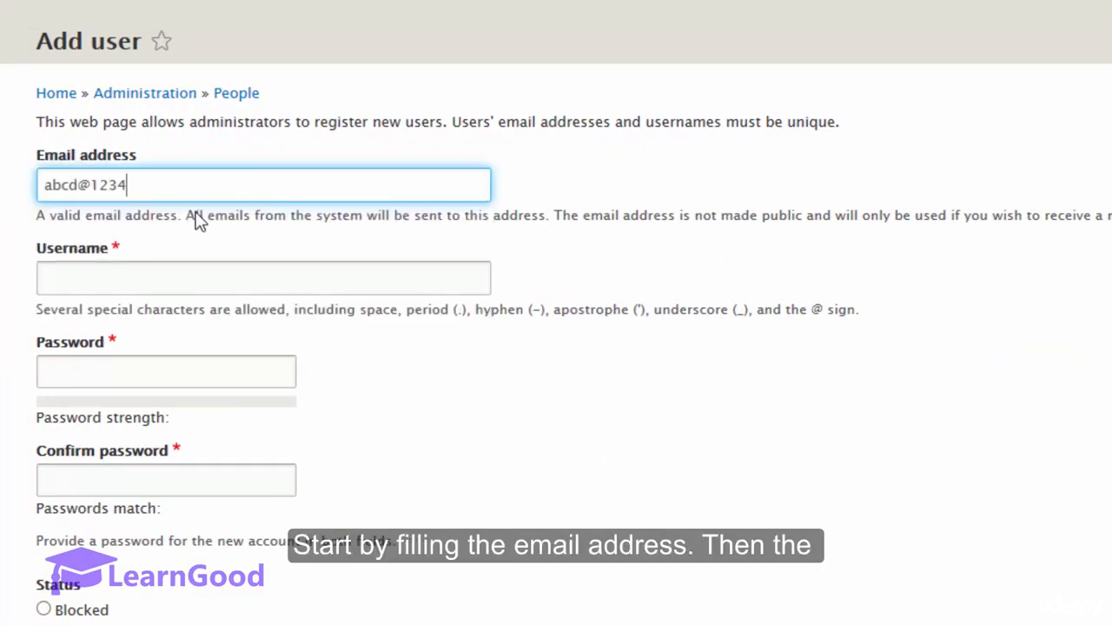
pyautogui.click(199, 273)
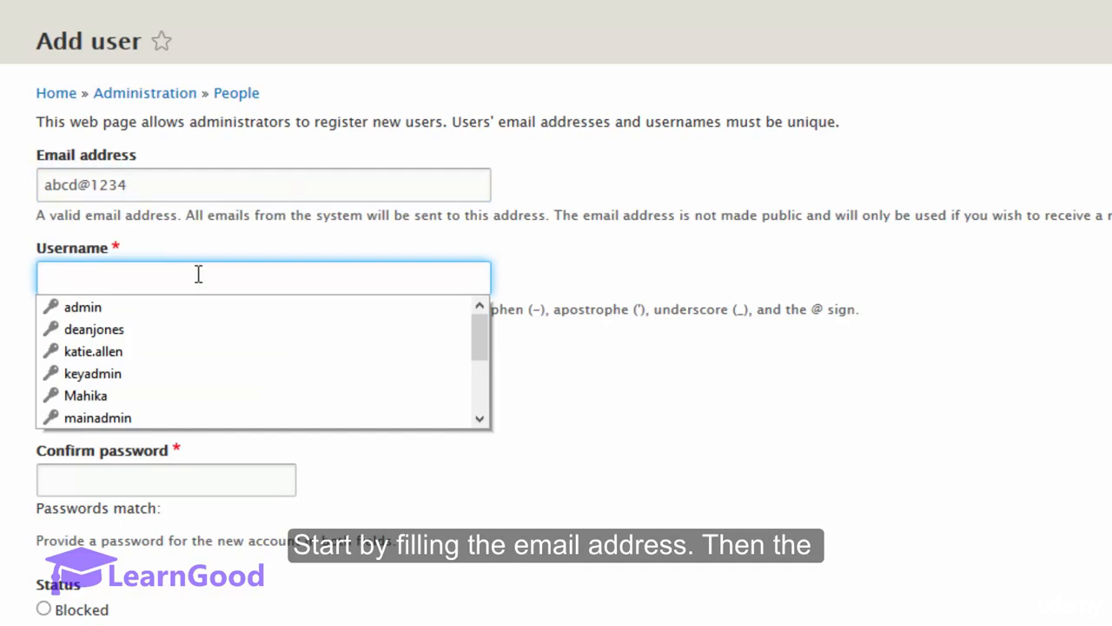
pyautogui.write('Srikanth')
pyautogui.press('Tab')
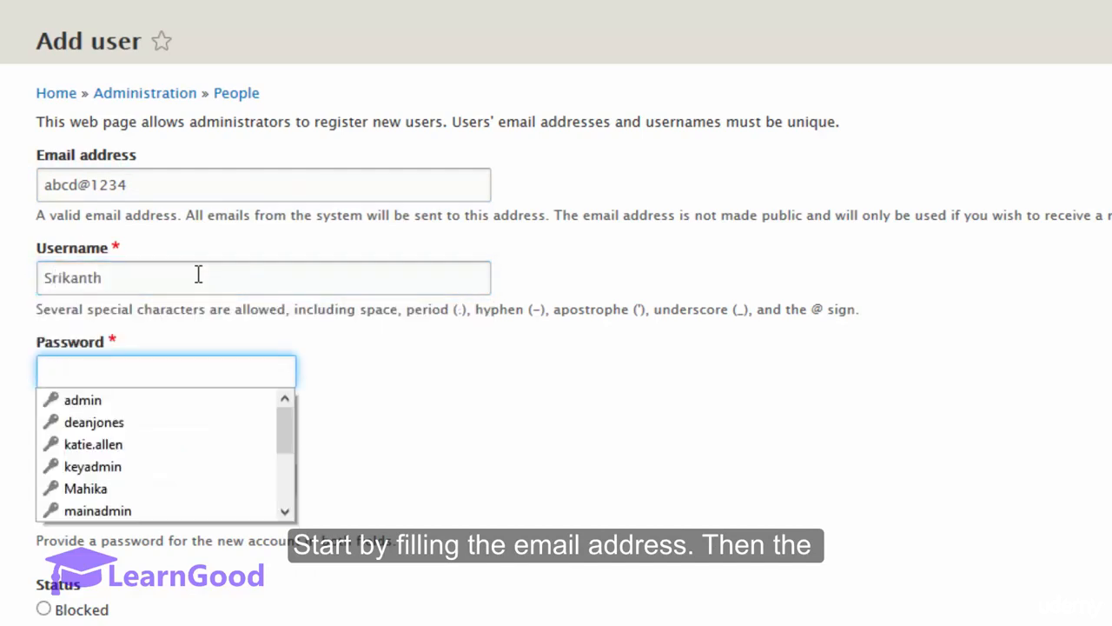
# Step: Enter the new account's password and repeat it for confirmation
pyautogui.write('*********')
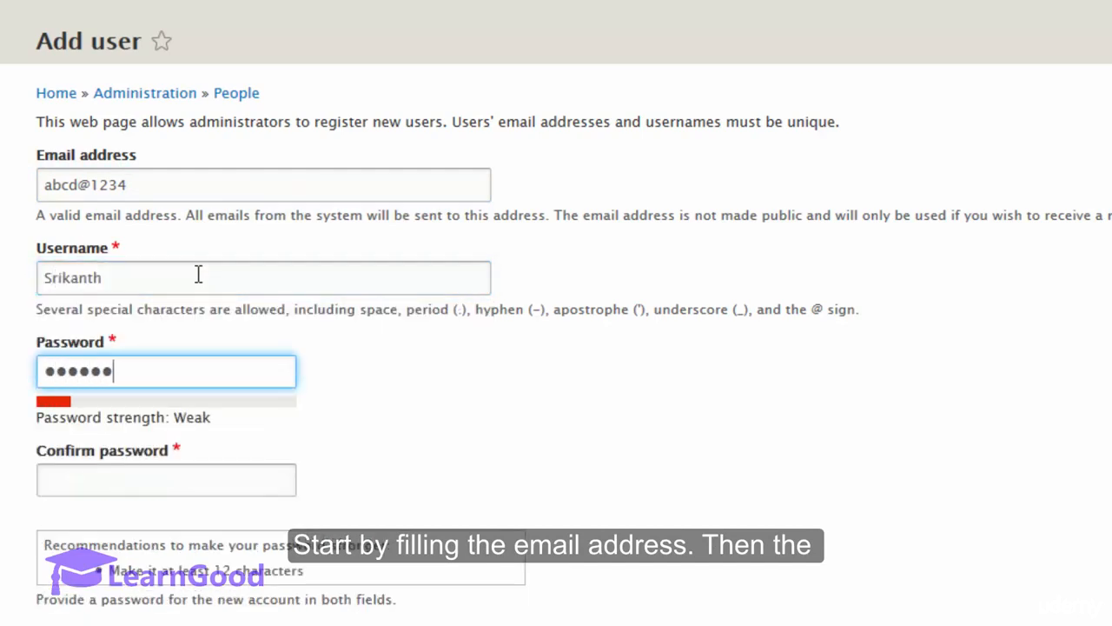
pyautogui.press('Tab')
pyautogui.write('*********')
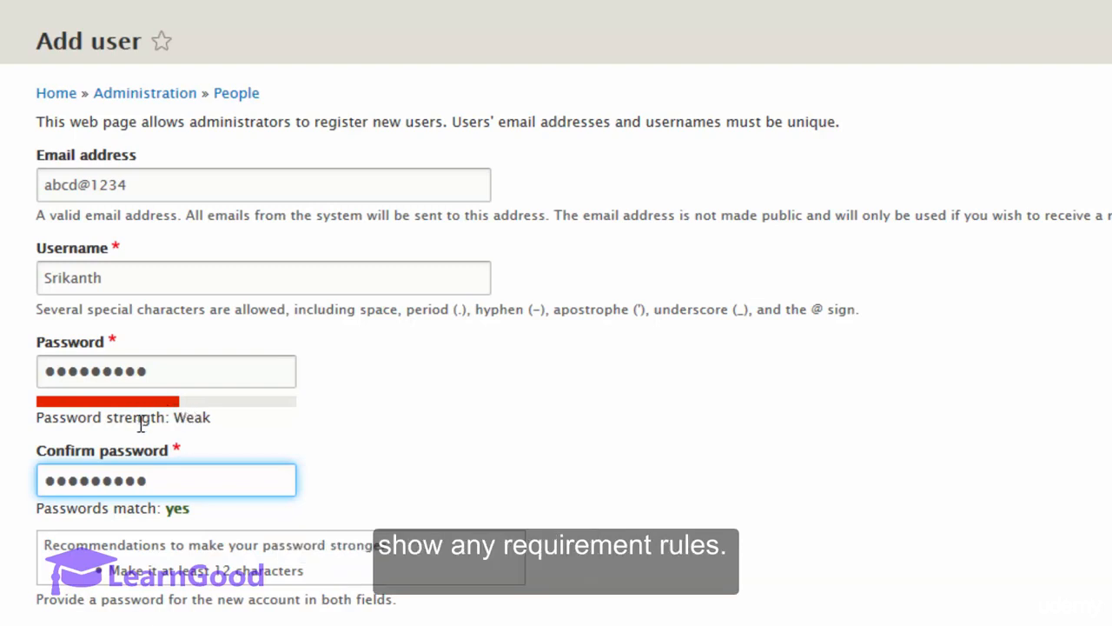
# Step: Set the new account's status to Active
pyautogui.scroll(-6, 487, 501)
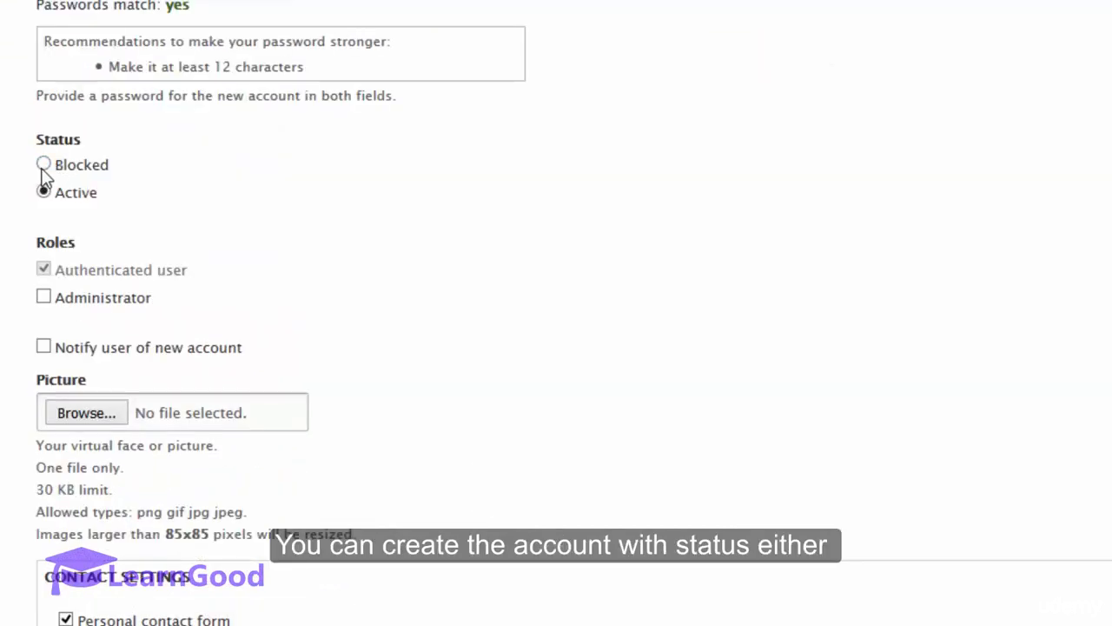
pyautogui.click(47, 169)
pyautogui.click(48, 195)
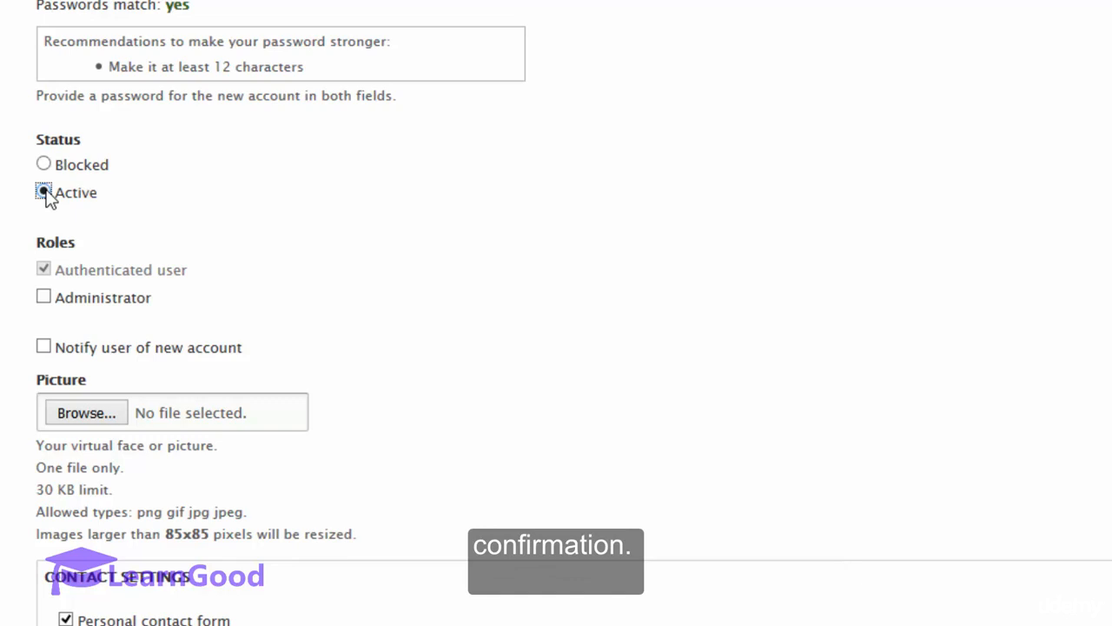
# Step: Examine the account's roles and the option to notify the user of the new account, leaving the notification off
pyautogui.doubleClick(62, 244)
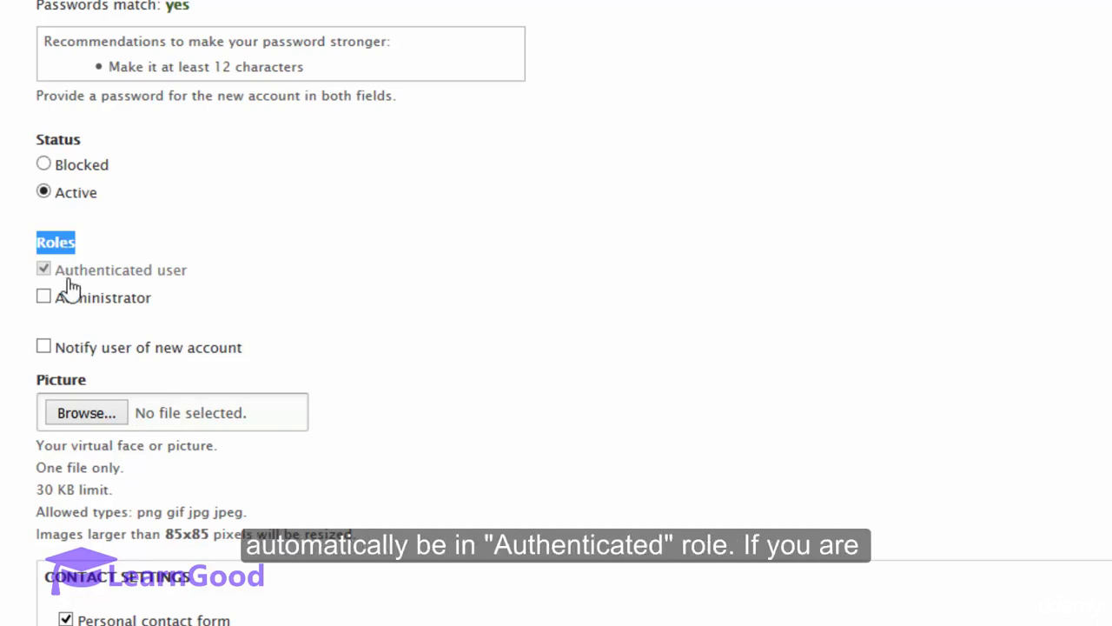
pyautogui.moveTo(75, 272); pyautogui.dragTo(184, 274)
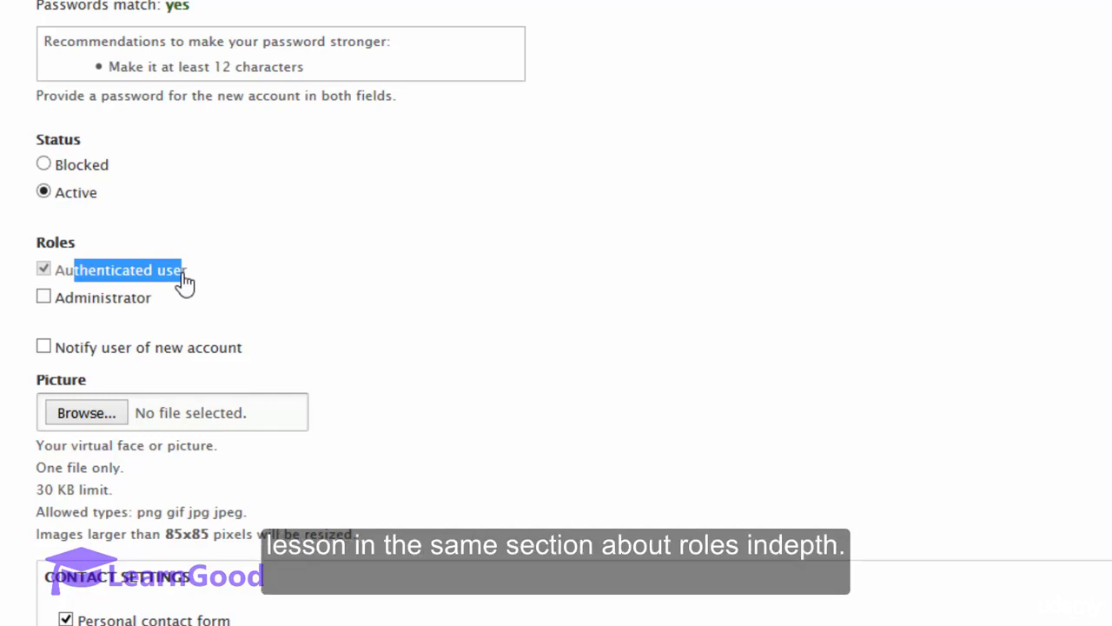
pyautogui.click(136, 281)
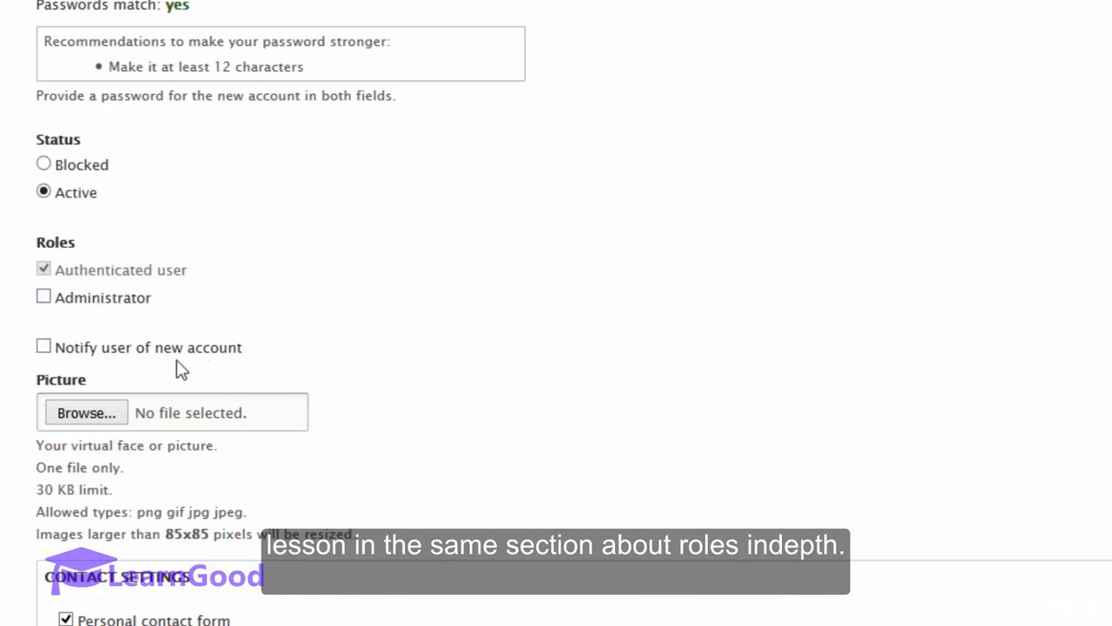
pyautogui.moveTo(67, 356); pyautogui.dragTo(204, 357)
pyautogui.click(92, 356)
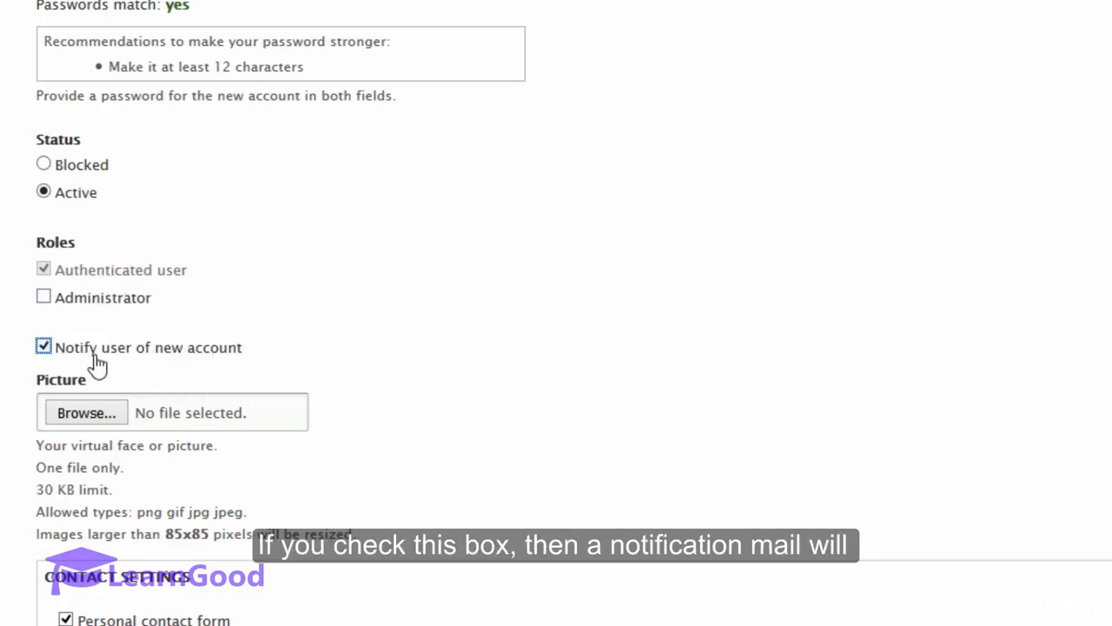
pyautogui.click(43, 348)
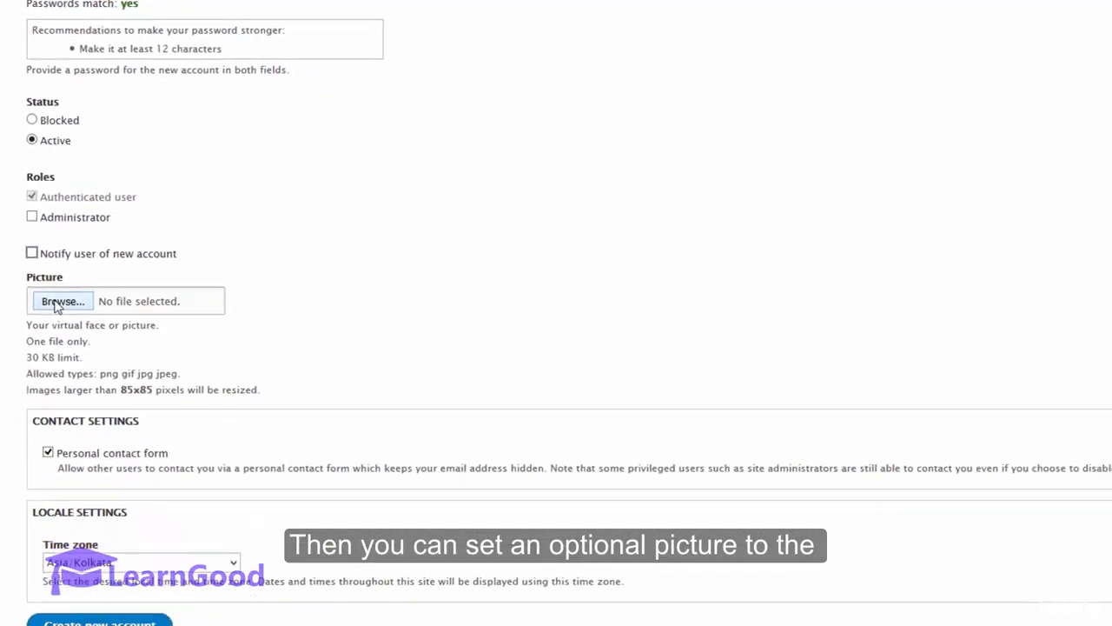
# Step: Upload the image "85x85_4M6A2786-Profile only.jpg" as the new user's picture
pyautogui.click(80, 412)
pyautogui.doubleClick(315, 16)
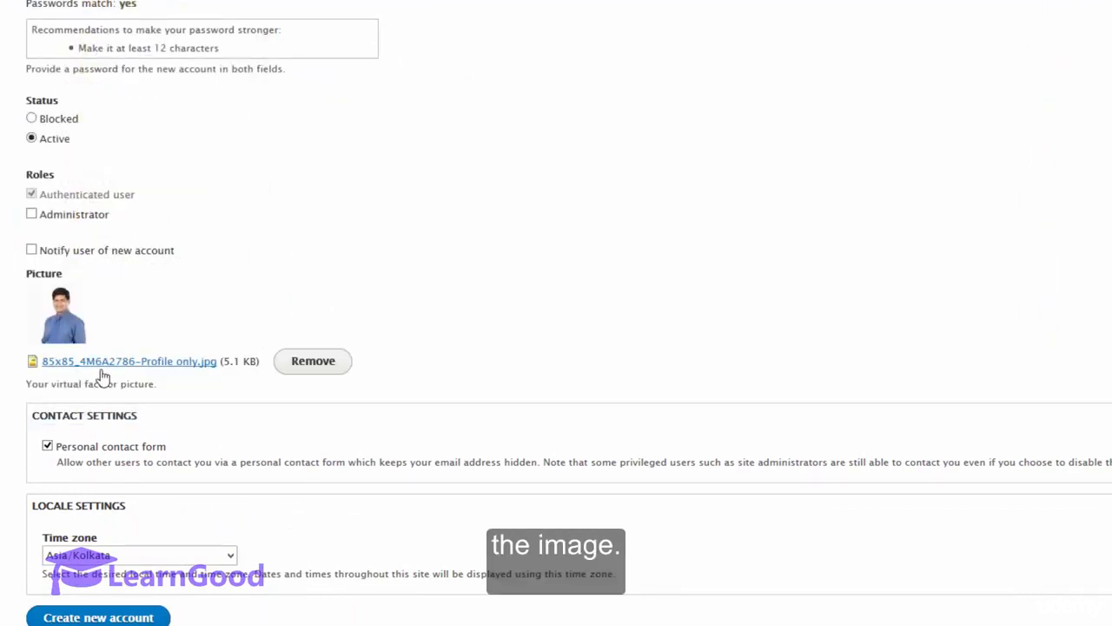
pyautogui.scroll(-2, 102, 374)
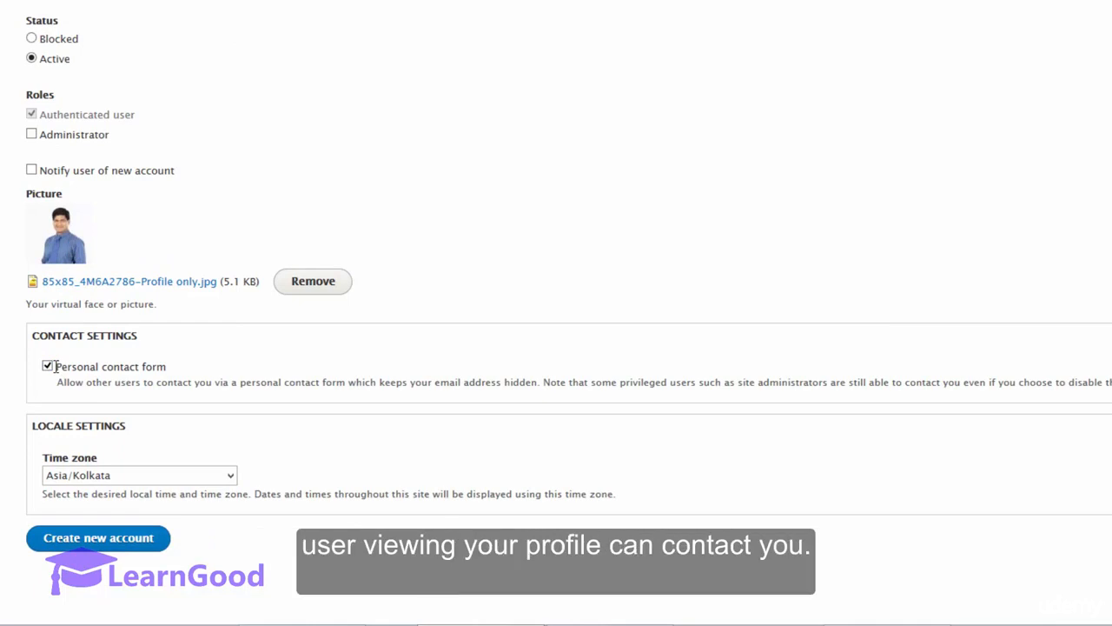
# Step: Keep Asia/Kolkata as the time zone and create the new account
pyautogui.click(165, 476)
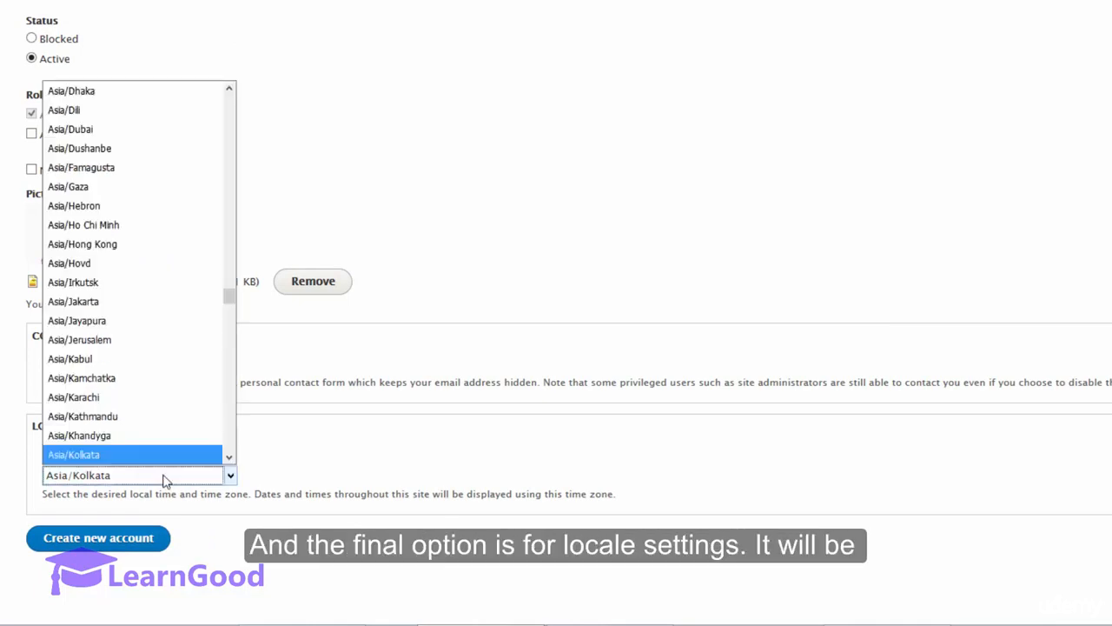
pyautogui.click(165, 476)
pyautogui.click(164, 477)
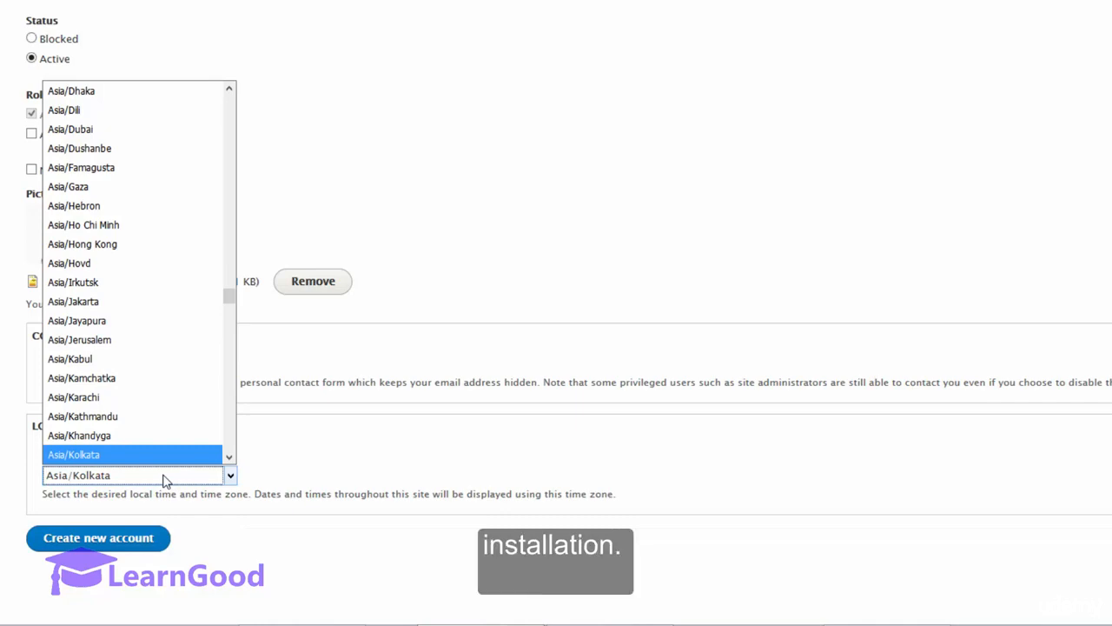
pyautogui.click(165, 479)
pyautogui.click(130, 540)
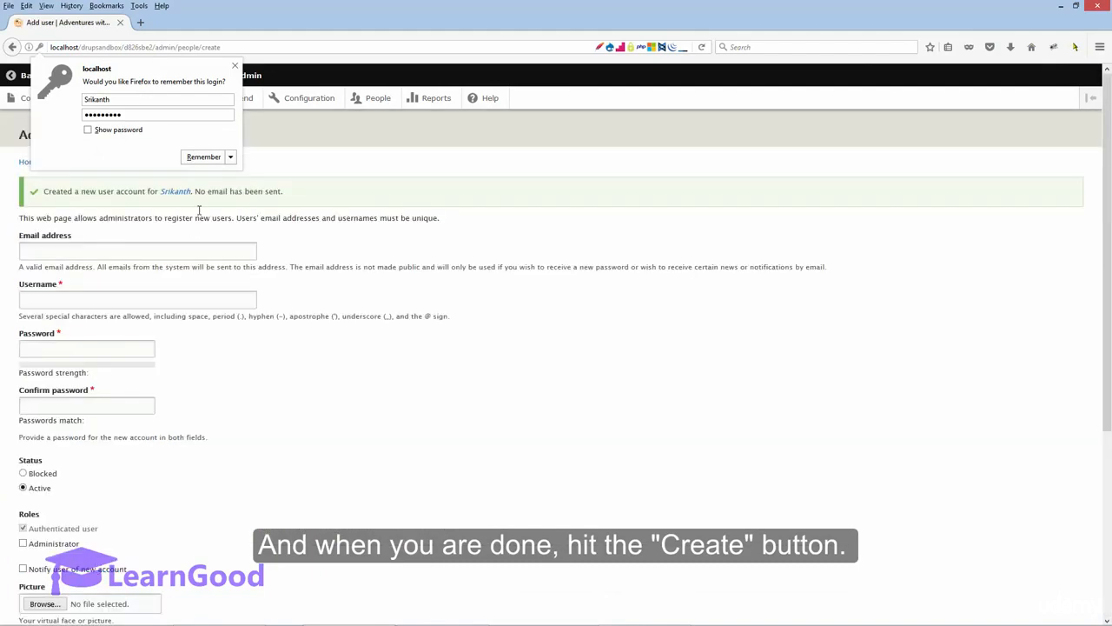
# Step: Read the account creation message and return to the People list to check the new user's entry
pyautogui.click(142, 187)
pyautogui.moveTo(52, 191); pyautogui.dragTo(221, 192)
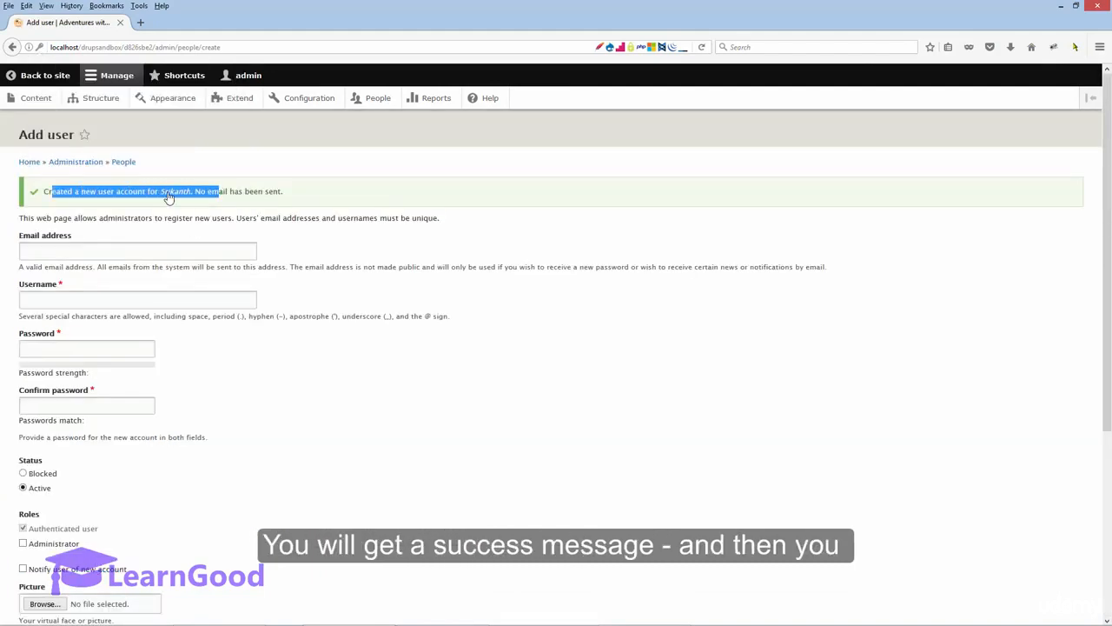
pyautogui.click(124, 163)
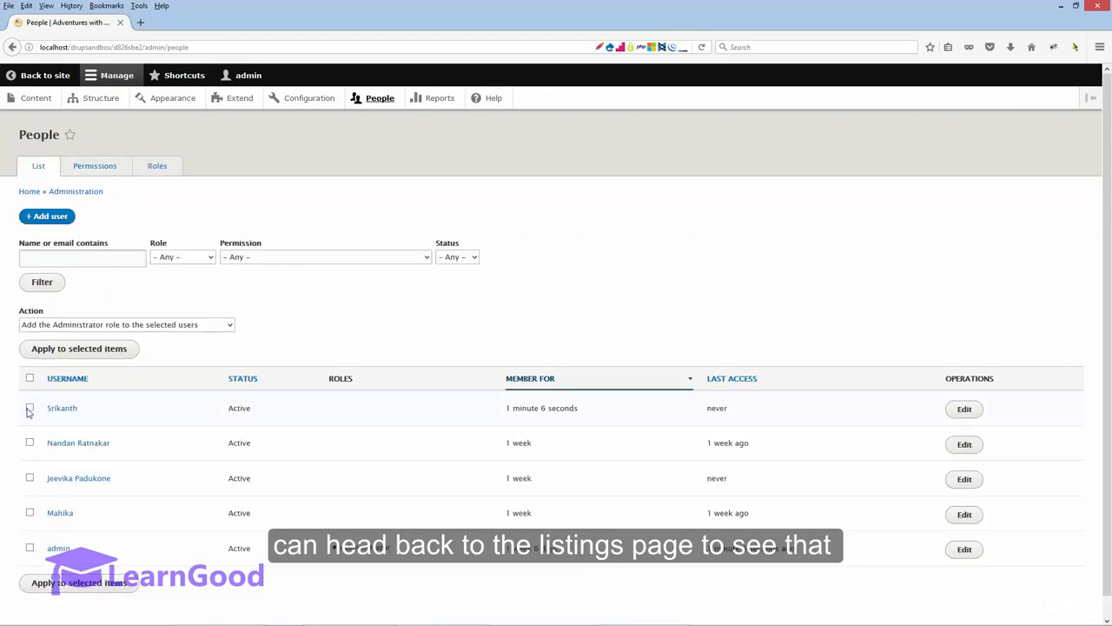
pyautogui.moveTo(35, 408); pyautogui.dragTo(98, 412)
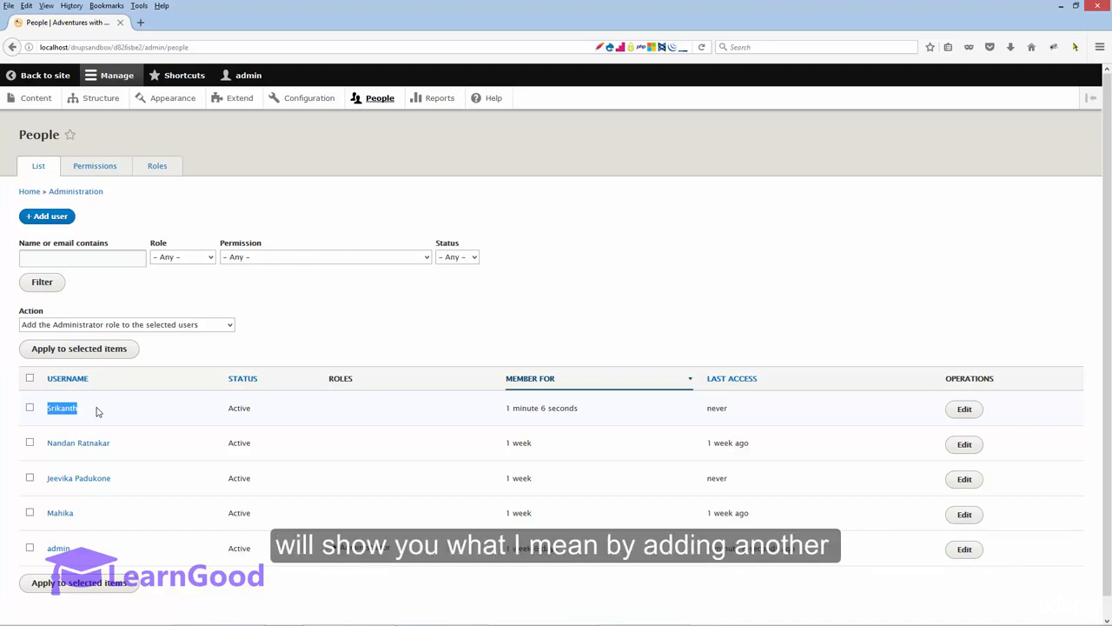
# Step: Start adding another user, entering a non-standard email address and a single underscore "_" as the username
pyautogui.click(61, 218)
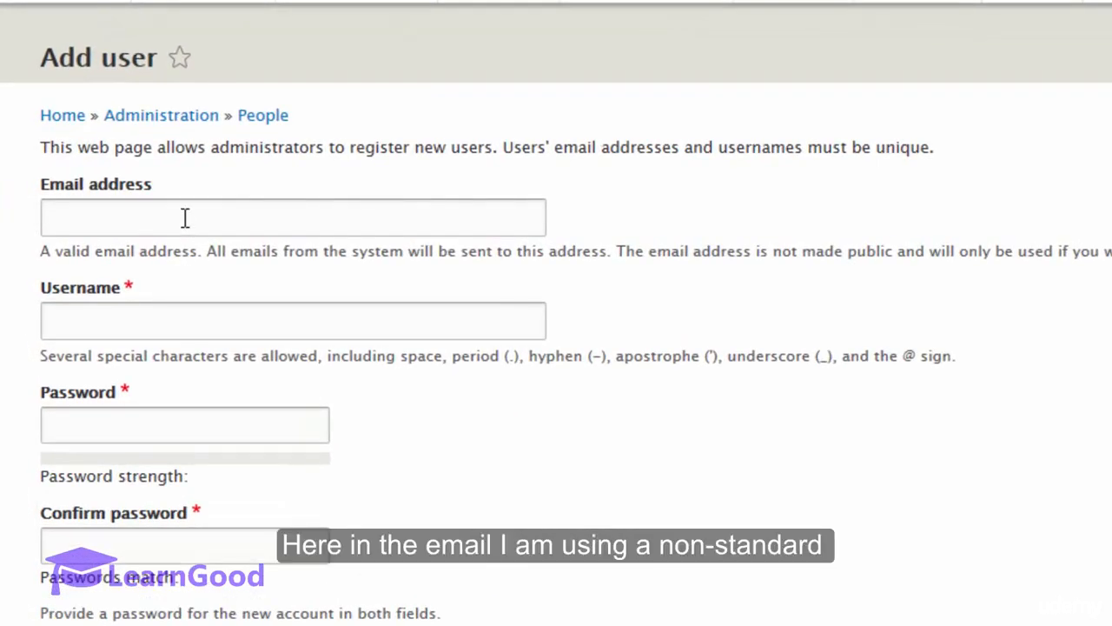
pyautogui.click(185, 218)
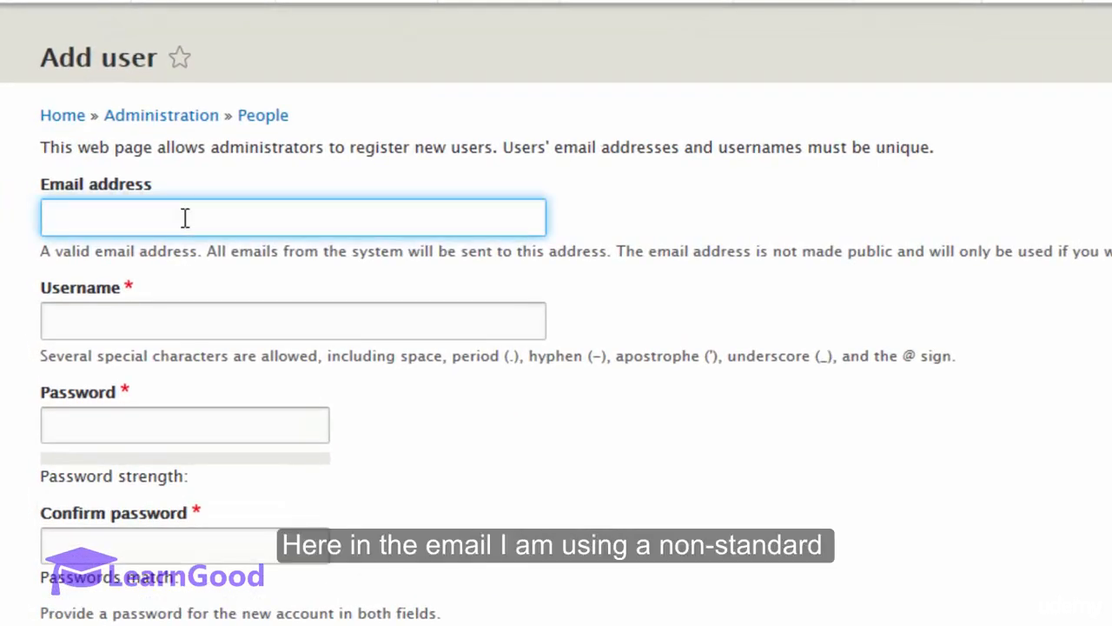
pyautogui.write('ab')
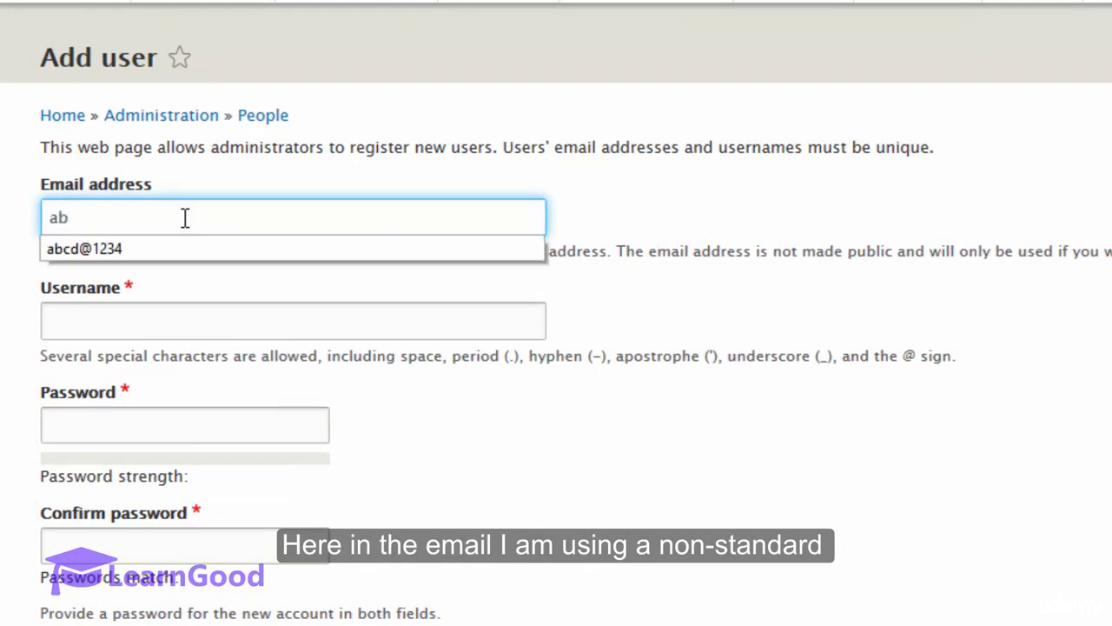
pyautogui.press('Down')
pyautogui.press('Return')
pyautogui.press('Tab')
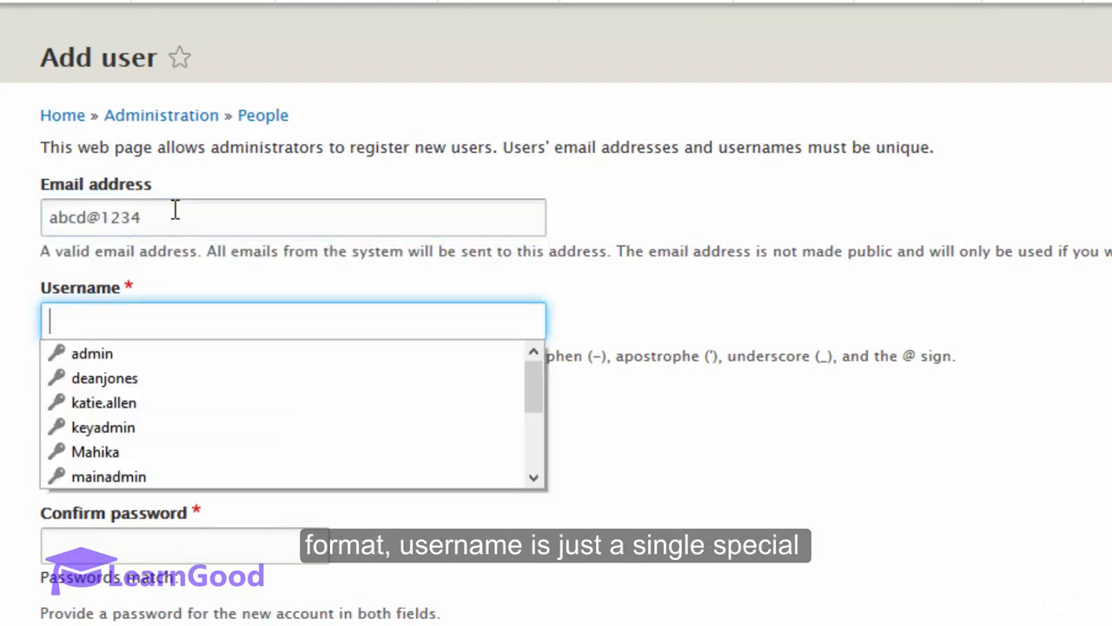
pyautogui.write('_')
pyautogui.press('Tab')
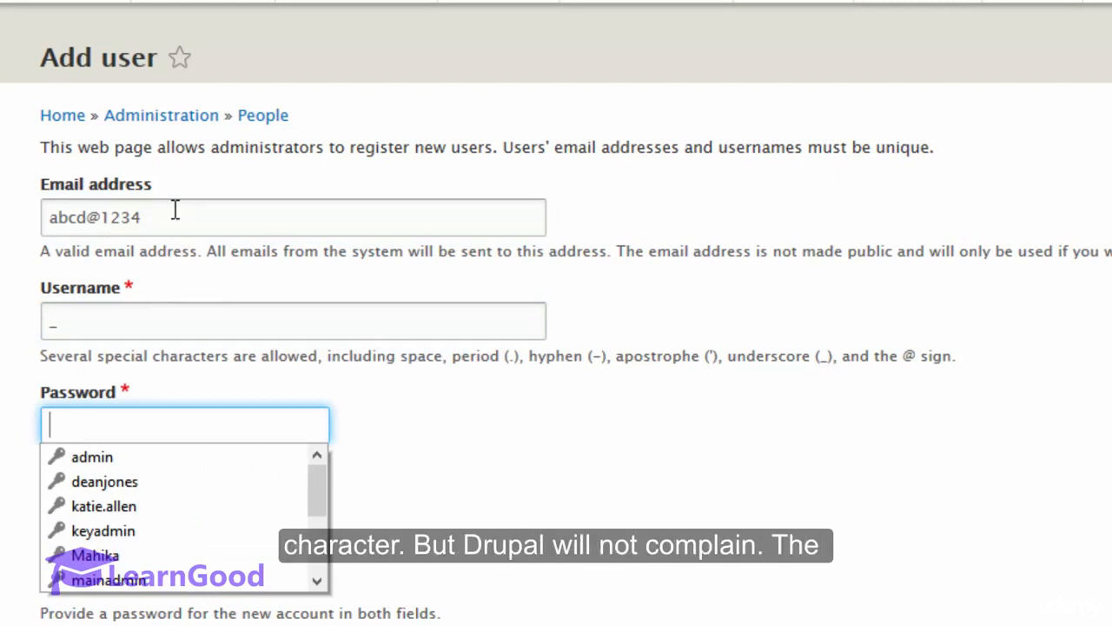
# Step: Enter and confirm the second account's password, create the account and check the resulting message
pyautogui.press('Escape')
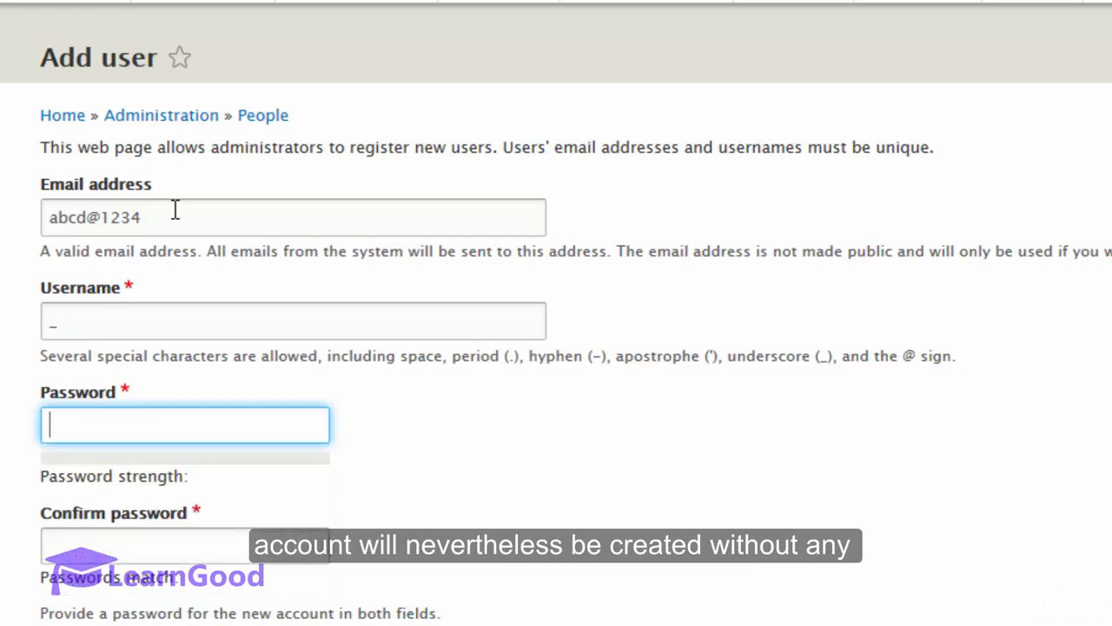
pyautogui.write('abcd123')
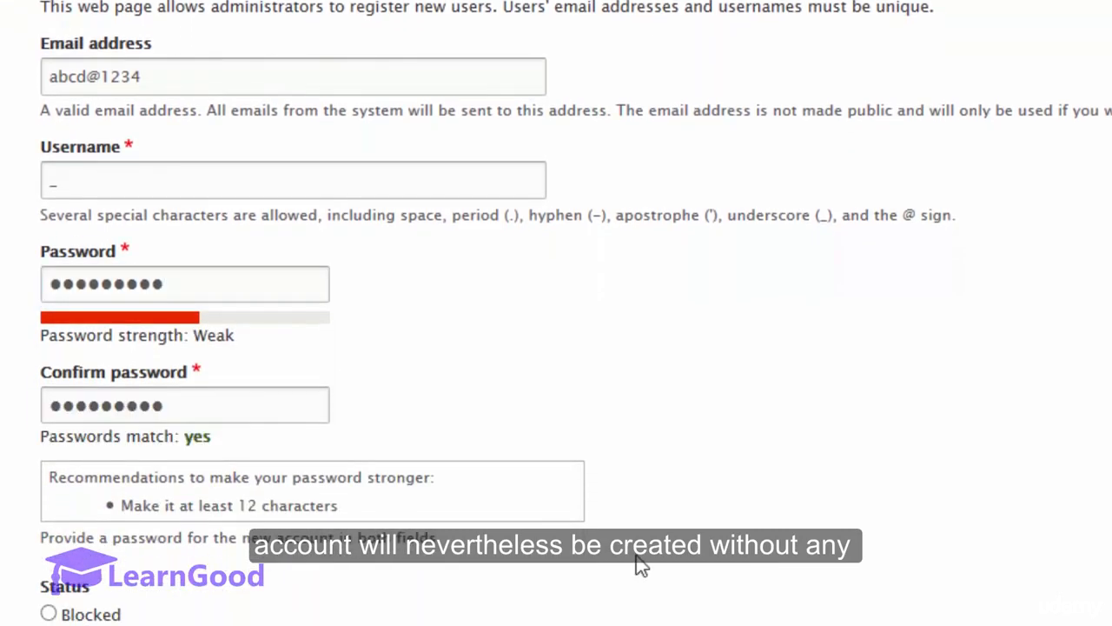
pyautogui.scroll(-4, 640, 564)
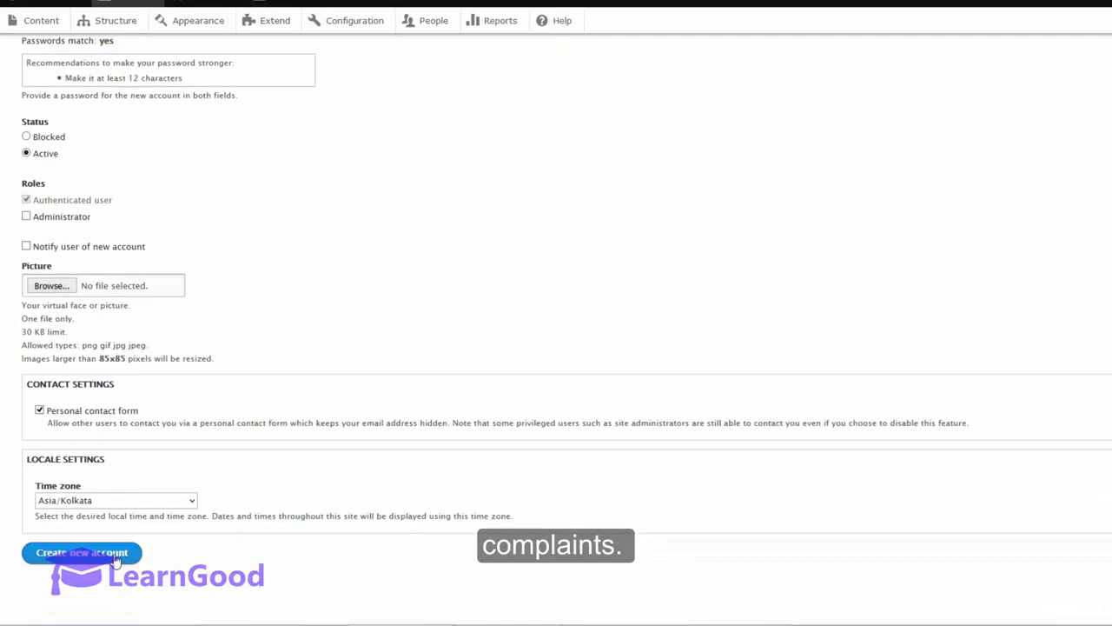
pyautogui.click(116, 559)
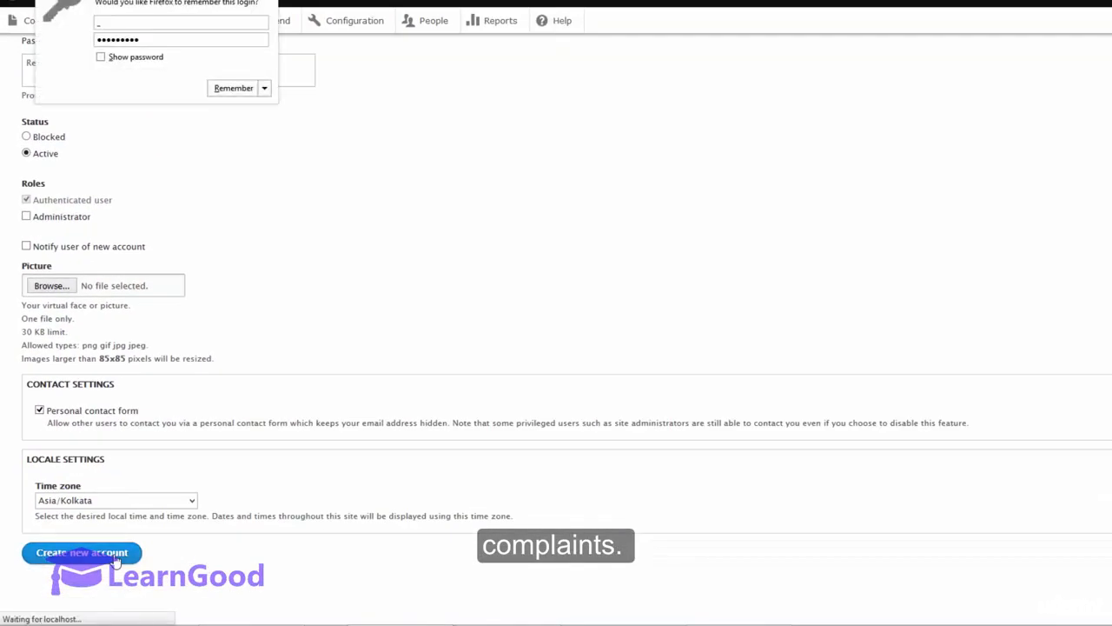
pyautogui.moveTo(50, 127); pyautogui.dragTo(294, 124)
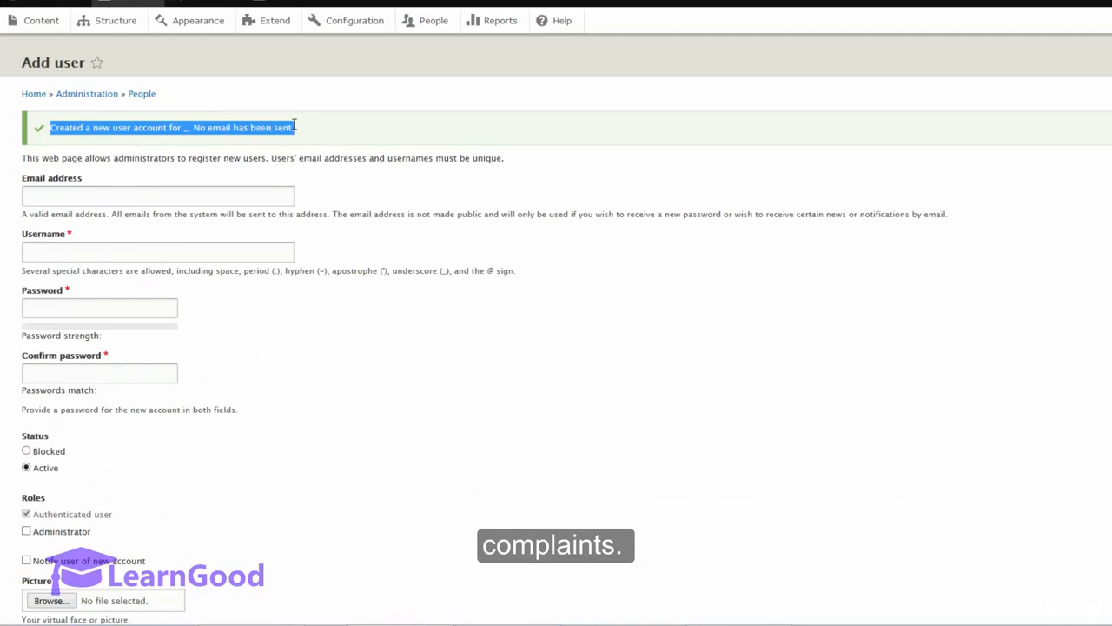
# Step: Return to the People list and check the entry for the account with the underscore username
pyautogui.click(143, 93)
pyautogui.scroll(-2, 26, 313)
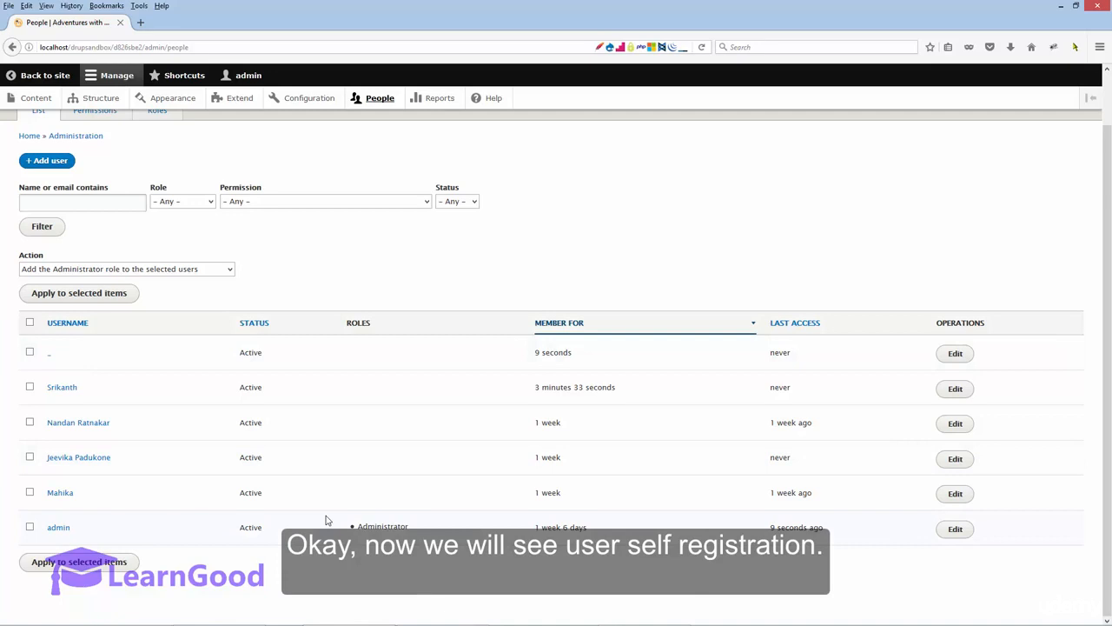
# Step: Switch to the logged-out site in Chrome and open the Create new account form from the login page
pyautogui.click(442, 613)
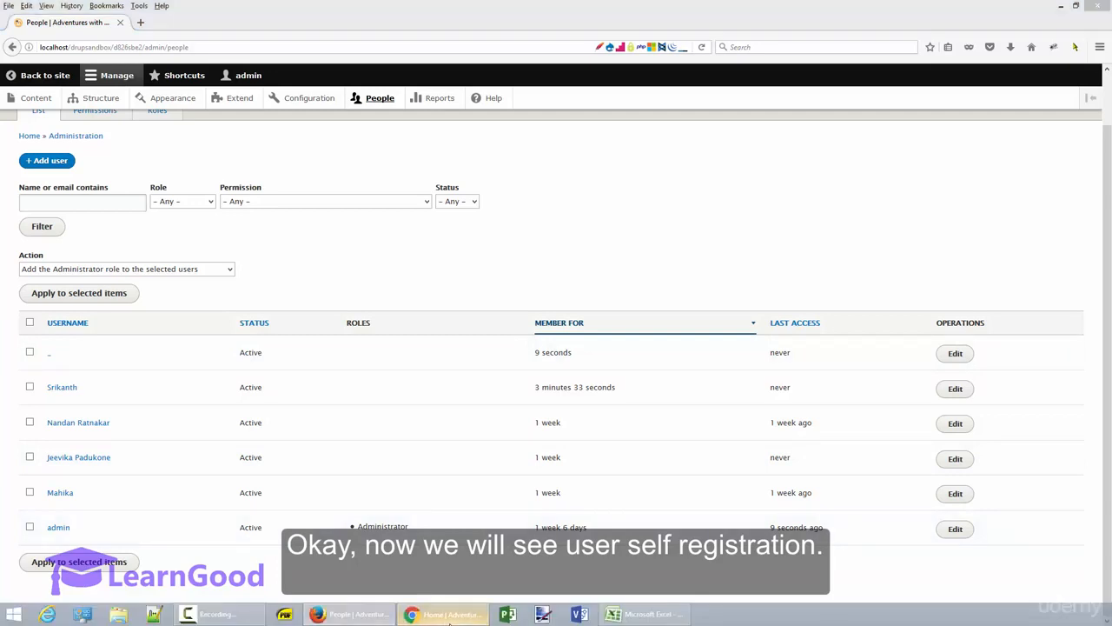
pyautogui.doubleClick(539, 72)
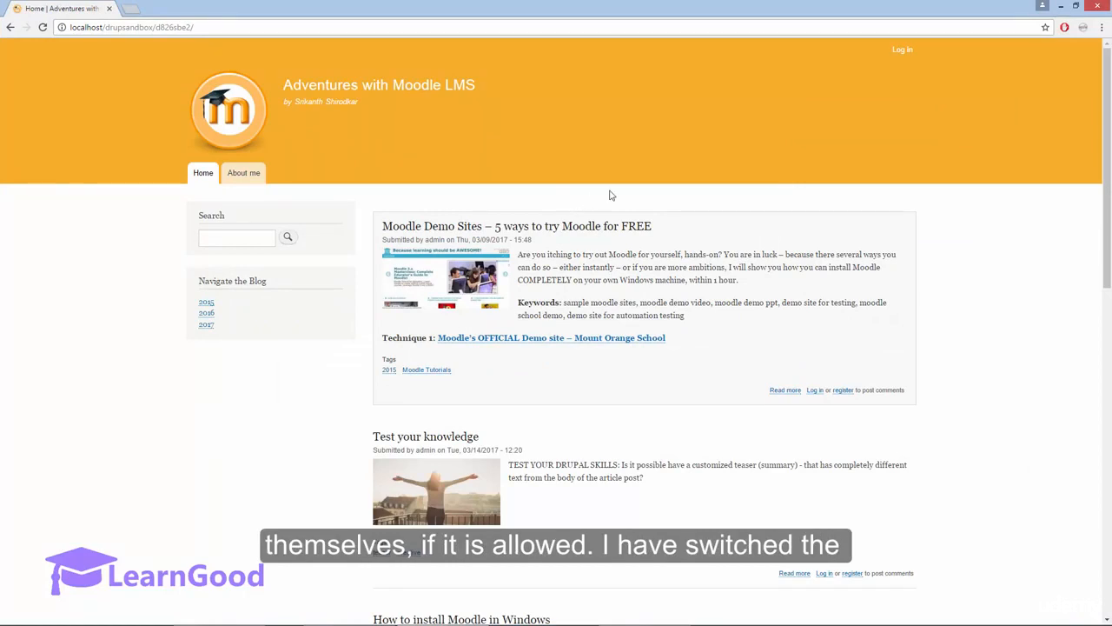
pyautogui.click(902, 51)
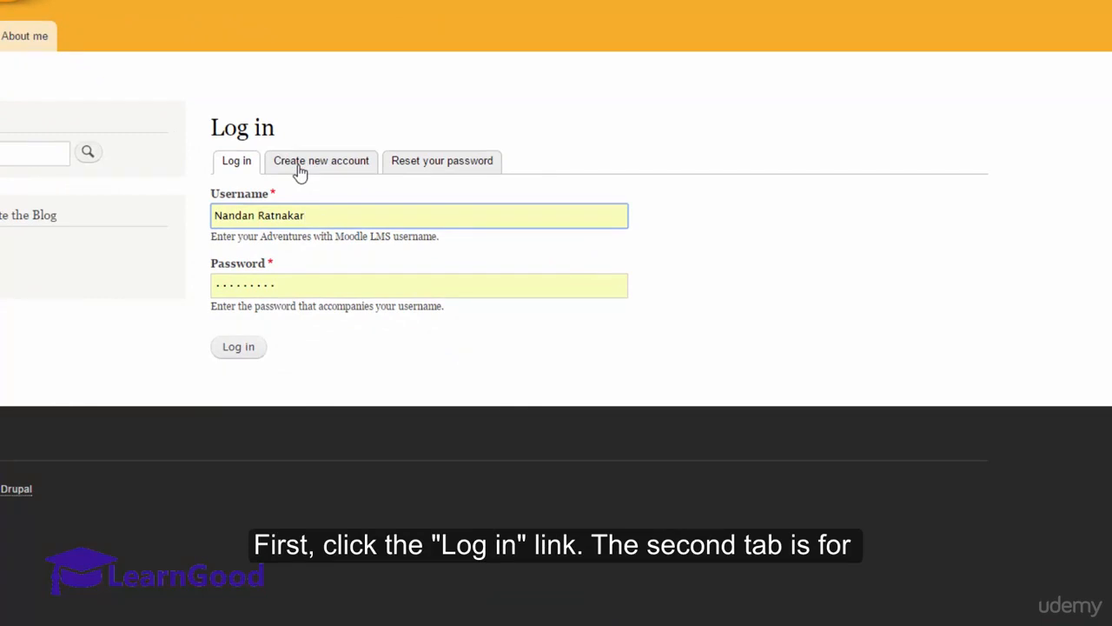
pyautogui.click(300, 170)
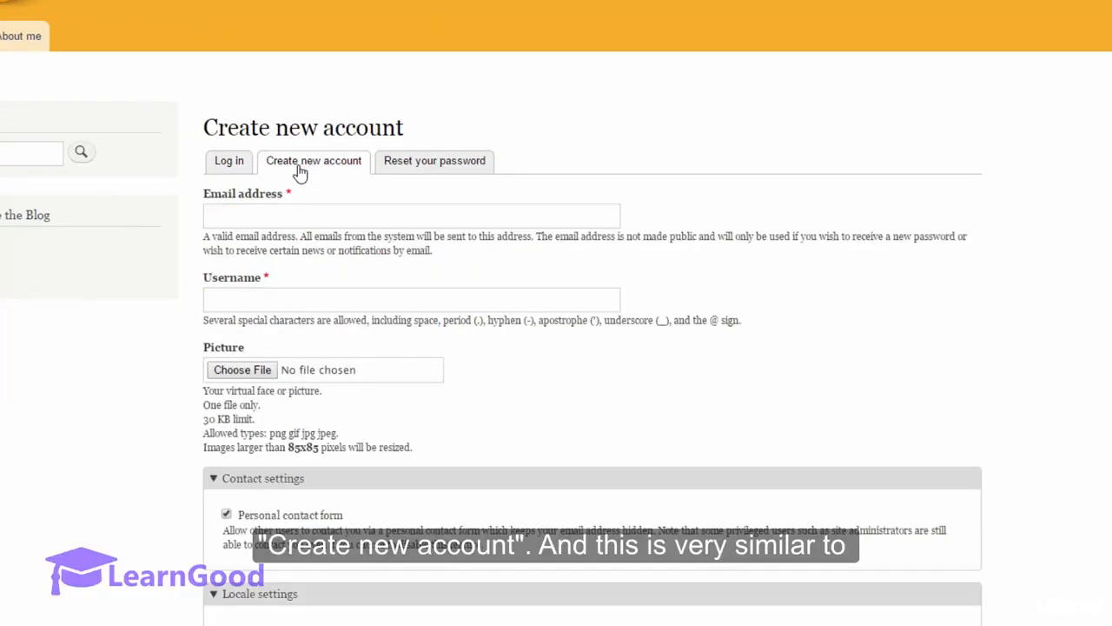
# Step: Examine the self-registration form's email address, username, picture, contact and locale settings without filling them in
pyautogui.scroll(-4, 300, 174)
pyautogui.scroll(3, 299, 165)
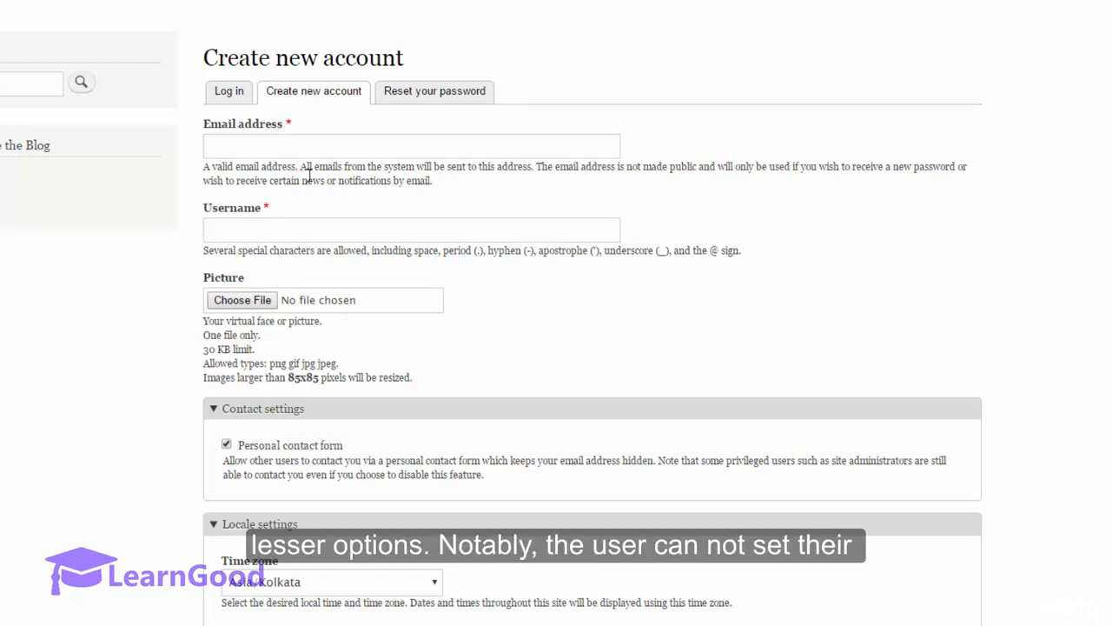
pyautogui.click(254, 144)
pyautogui.click(241, 224)
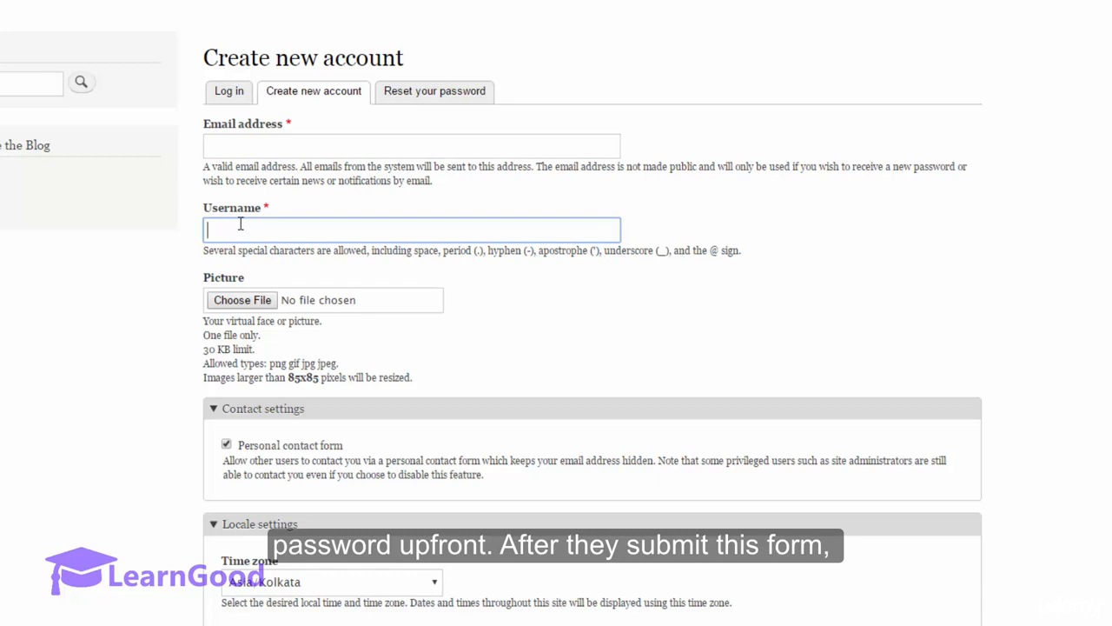
pyautogui.scroll(-3, 240, 224)
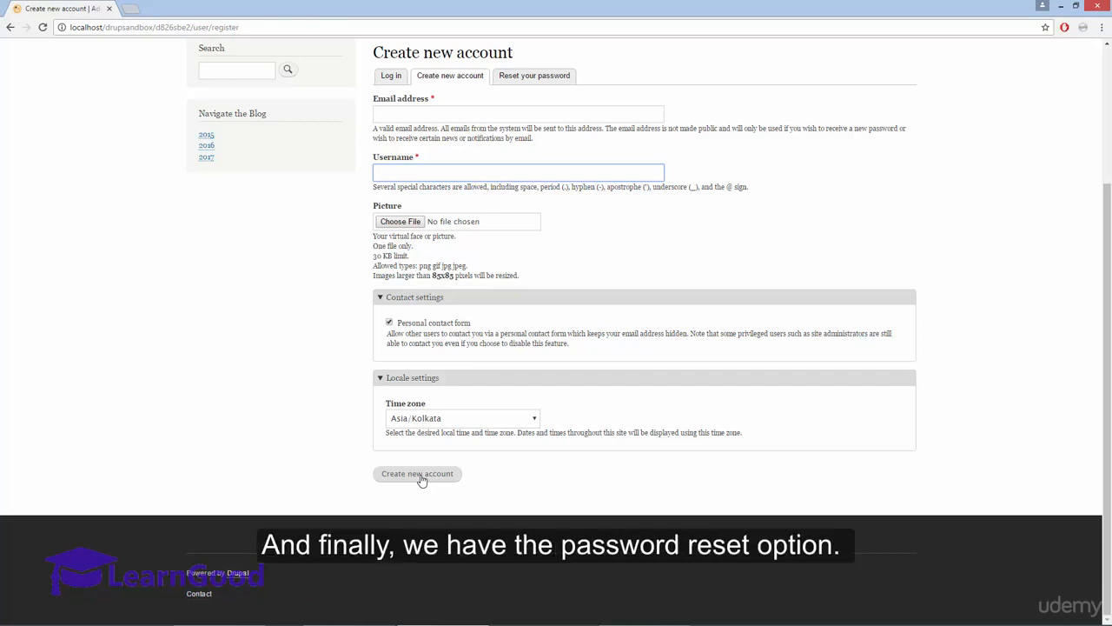
# Step: Leave the registration form and open the Reset your password form
pyautogui.scroll(2, 421, 480)
pyautogui.click(501, 260)
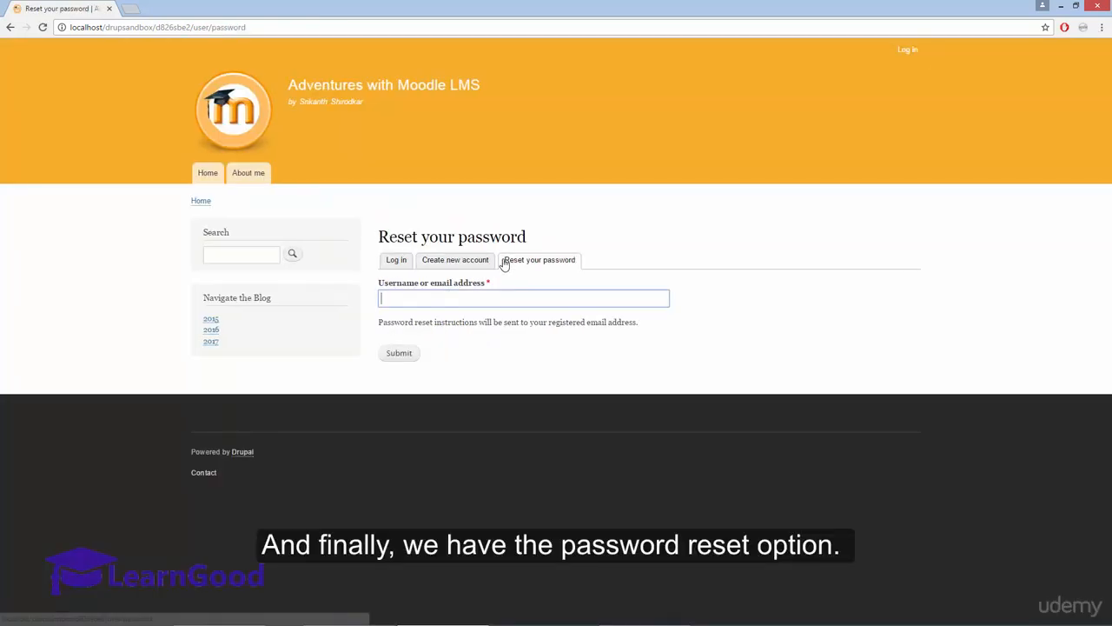